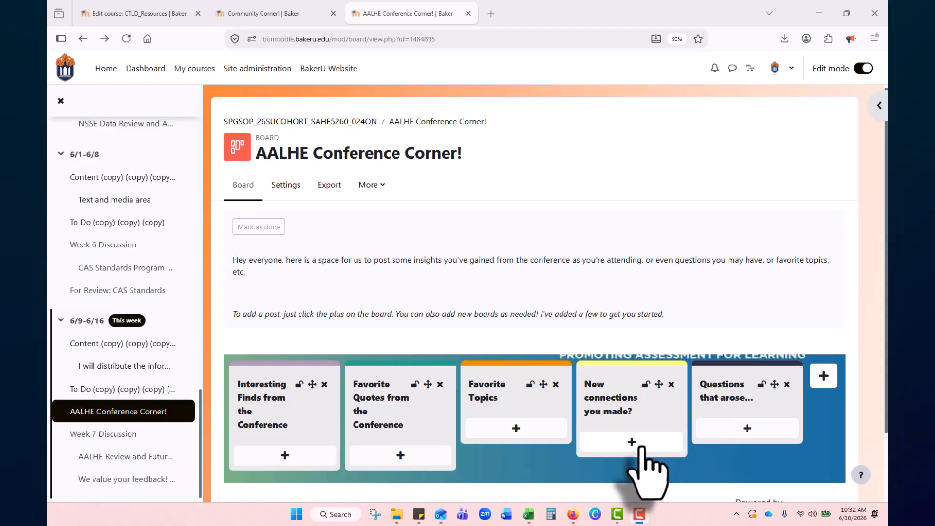
Move the Cool Article post from Interesting Finds to the Questions/Insights column on the Community Corner! board.
{"action": "left_click", "coordinate": [272, 6]}
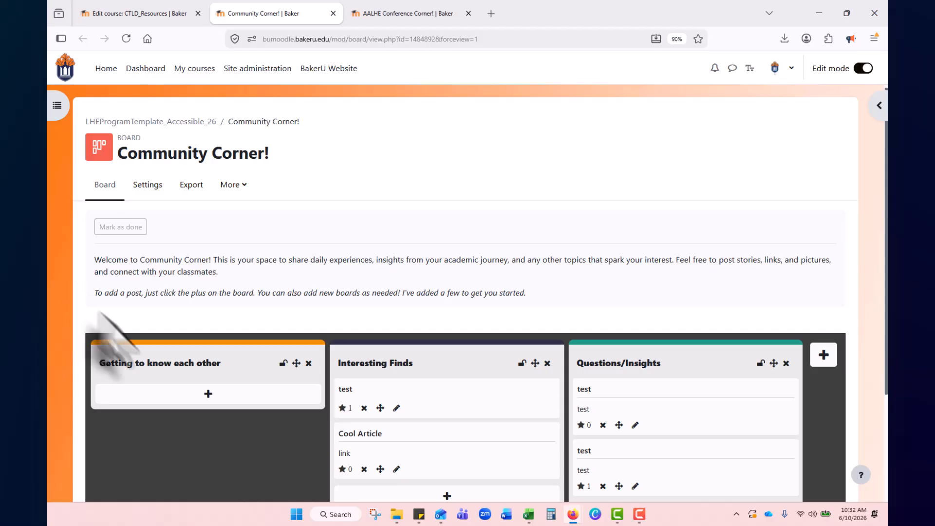
{"action": "scroll", "coordinate": [195, 387], "scroll_direction": "down", "scroll_amount": 2}
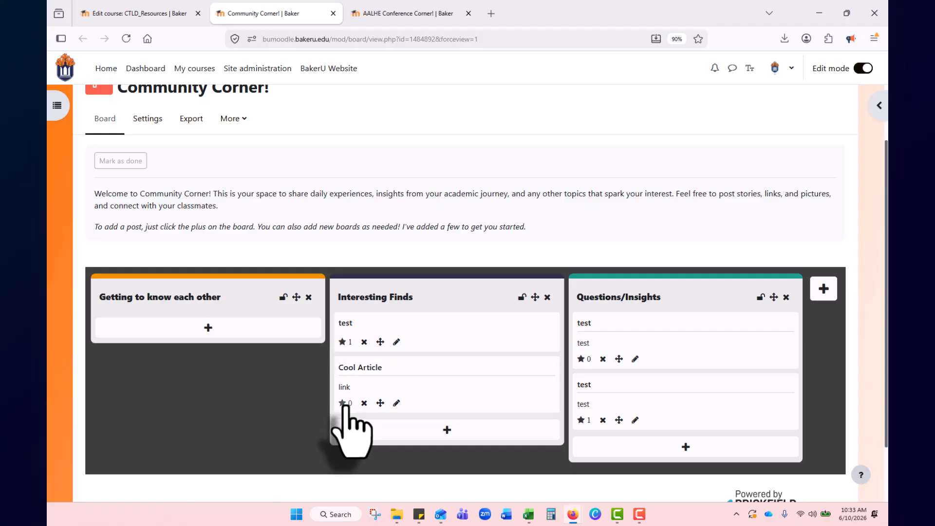
{"action": "left_click_drag", "start_coordinate": [381, 402], "coordinate": [641, 440]}
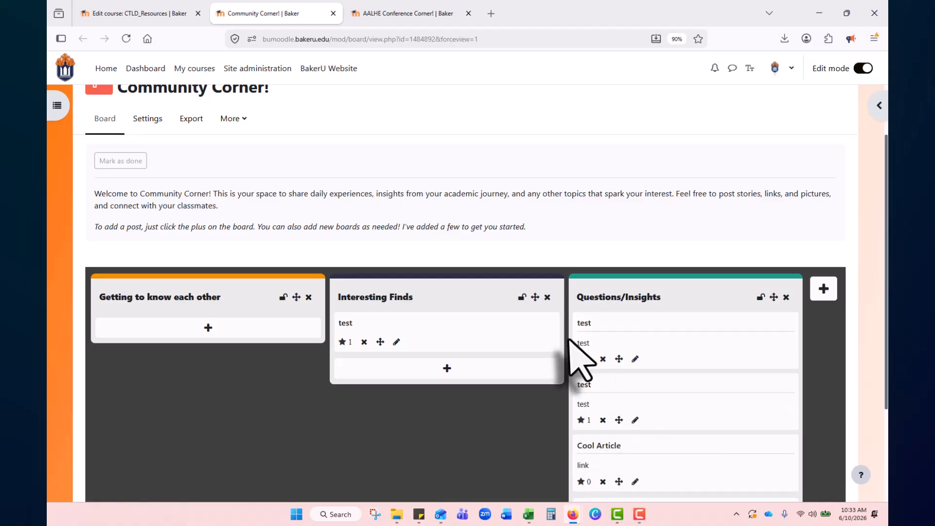
Add a new column to the Community Corner! board.
{"action": "left_click", "coordinate": [825, 290]}
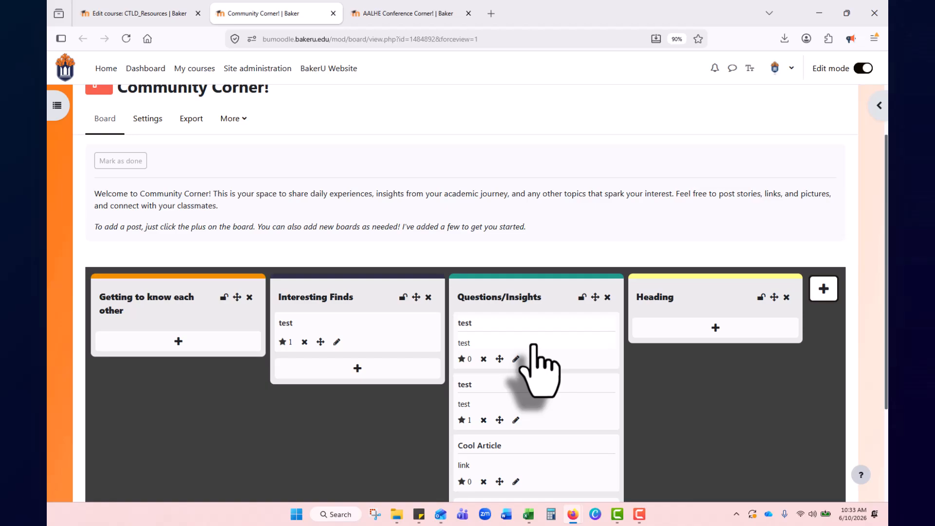
{"action": "scroll", "coordinate": [338, 411], "scroll_direction": "up", "scroll_amount": 2}
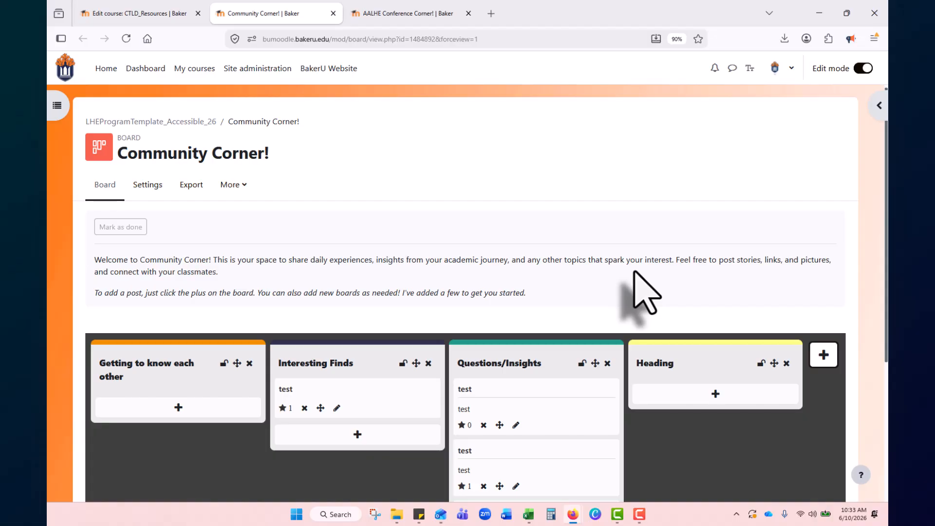
{"action": "scroll", "coordinate": [635, 283], "scroll_direction": "down", "scroll_amount": 2}
{"action": "scroll", "coordinate": [738, 414], "scroll_direction": "up", "scroll_amount": 2}
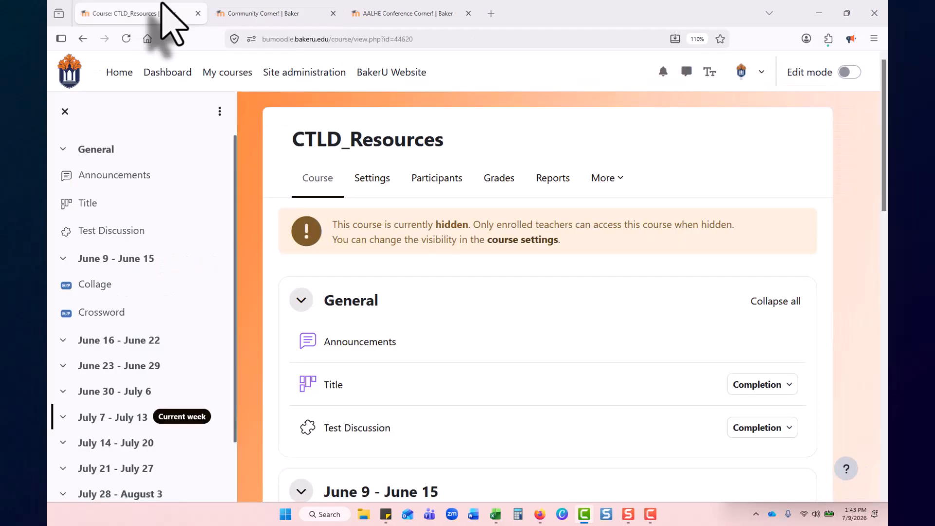
Turn on editing for the CTLD_Resources course and start a new Board activity at the end of the General section.
{"action": "left_click", "coordinate": [850, 72]}
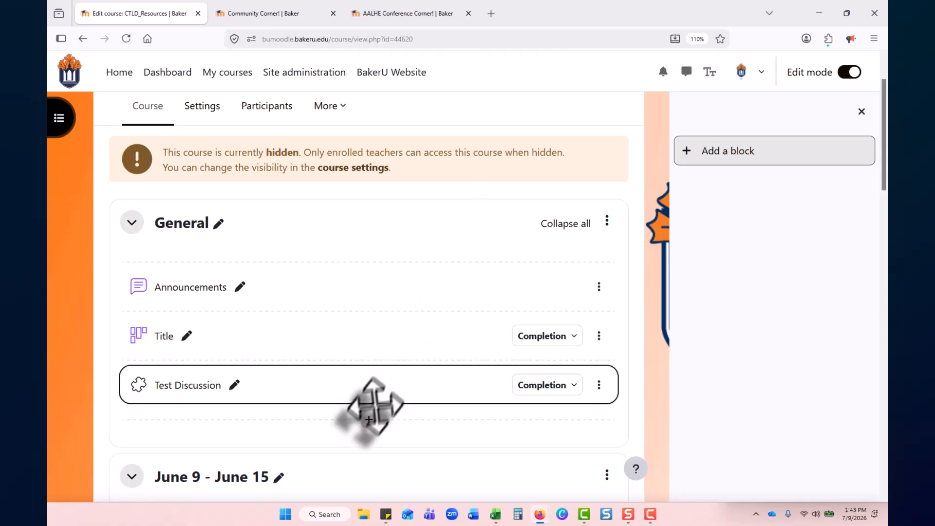
{"action": "left_click", "coordinate": [368, 420]}
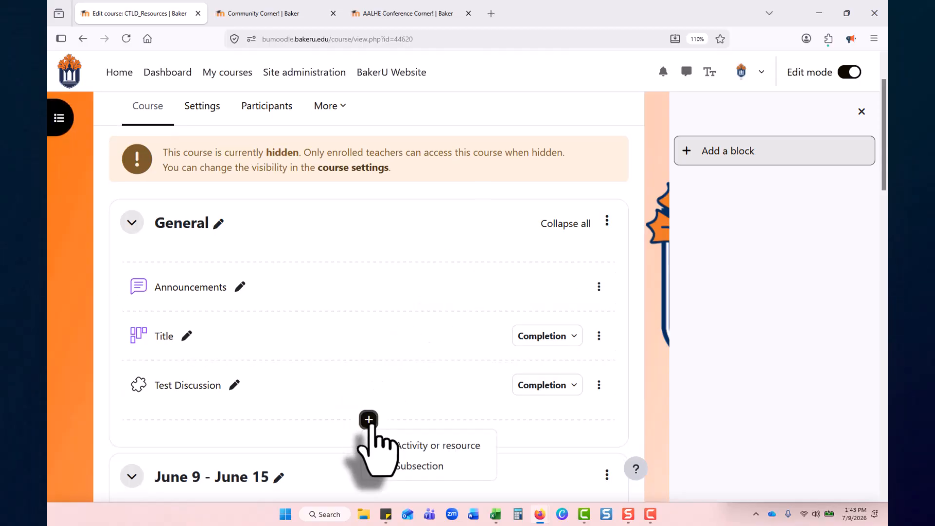
{"action": "left_click", "coordinate": [389, 447]}
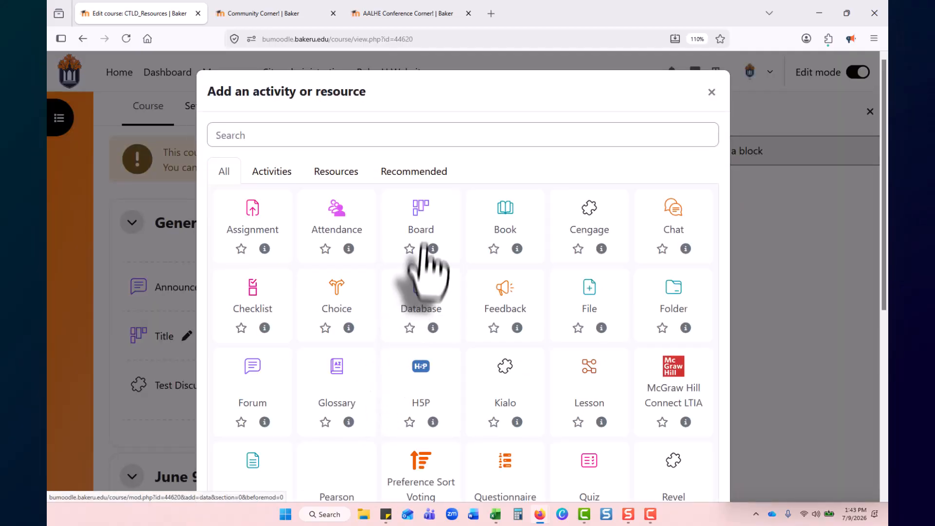
{"action": "left_click", "coordinate": [433, 207]}
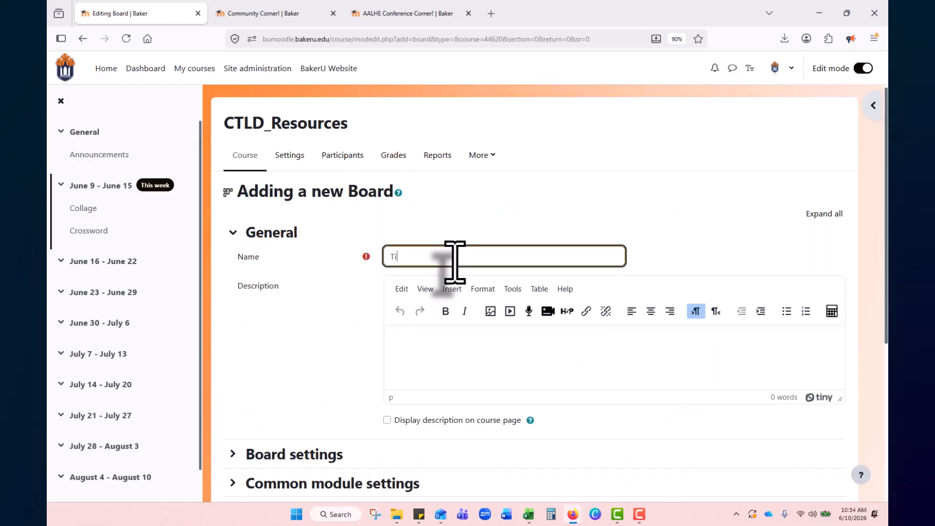
Name the new board "Title" and enter "Instructions here" as its description.
{"action": "type", "text": "e"}
{"action": "left_click", "coordinate": [497, 361]}
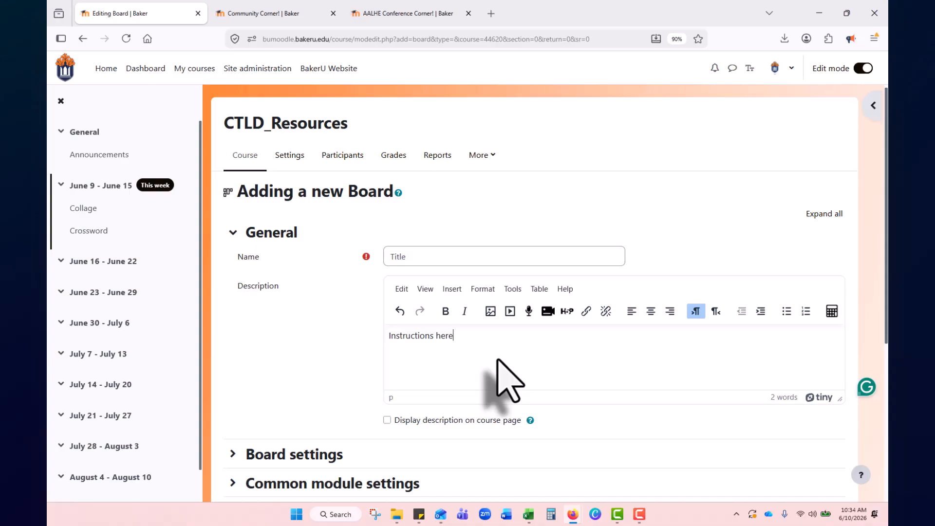
Set the board's background color to 3e3e3e in the board settings.
{"action": "scroll", "coordinate": [501, 386], "scroll_direction": "down", "scroll_amount": 1}
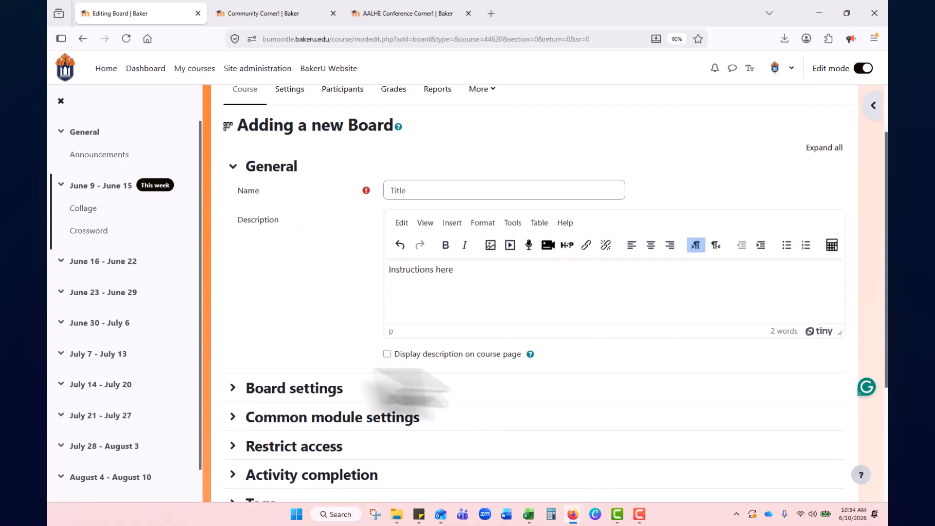
{"action": "left_click", "coordinate": [233, 385]}
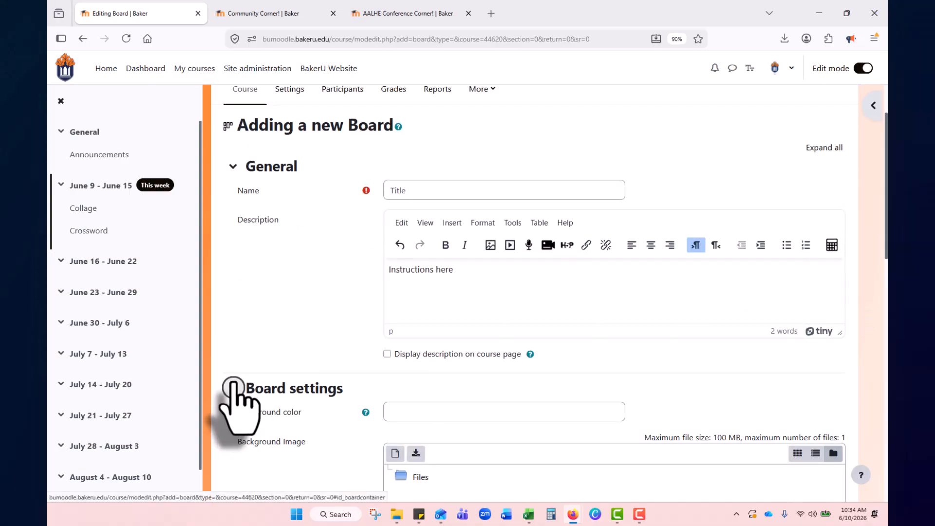
{"action": "scroll", "coordinate": [234, 388], "scroll_direction": "down", "scroll_amount": 1}
{"action": "left_click", "coordinate": [446, 350]}
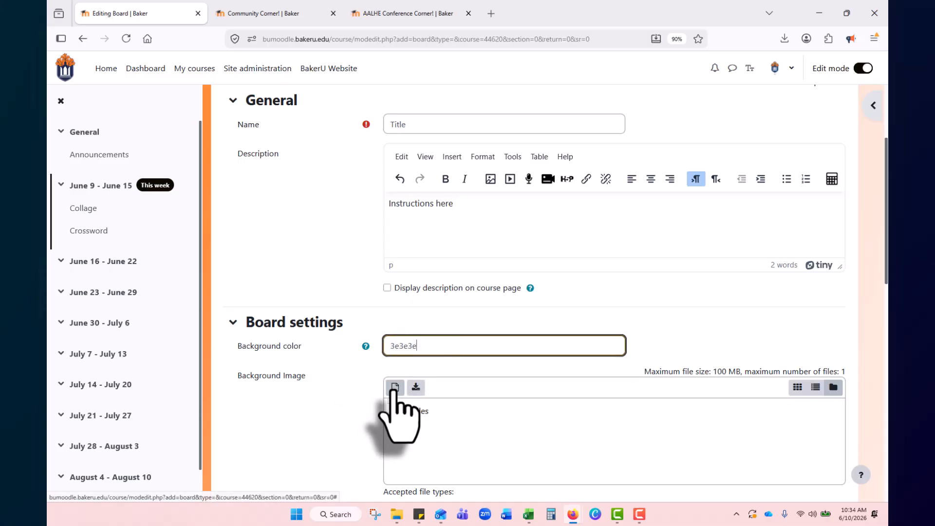
Set post rating to "by All" and the sort order to None for the board.
{"action": "scroll", "coordinate": [463, 439], "scroll_direction": "down", "scroll_amount": 4}
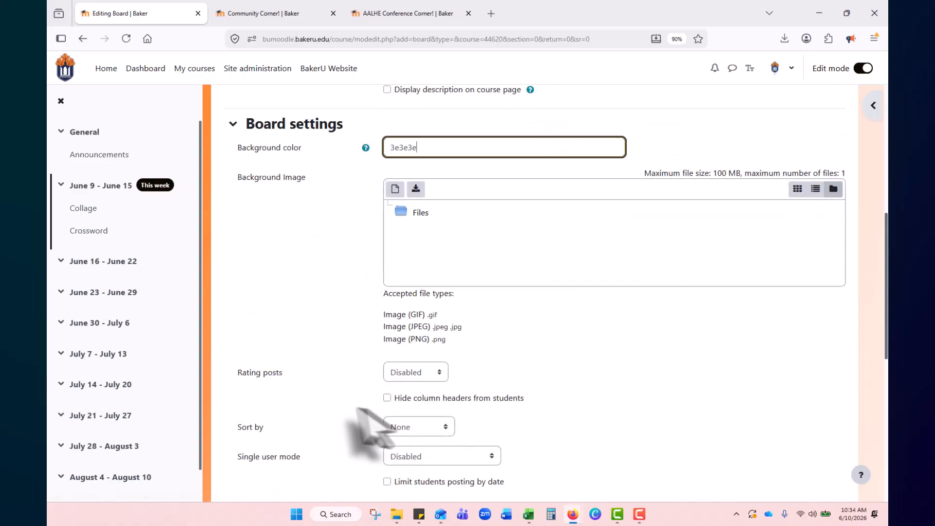
{"action": "left_click", "coordinate": [439, 372]}
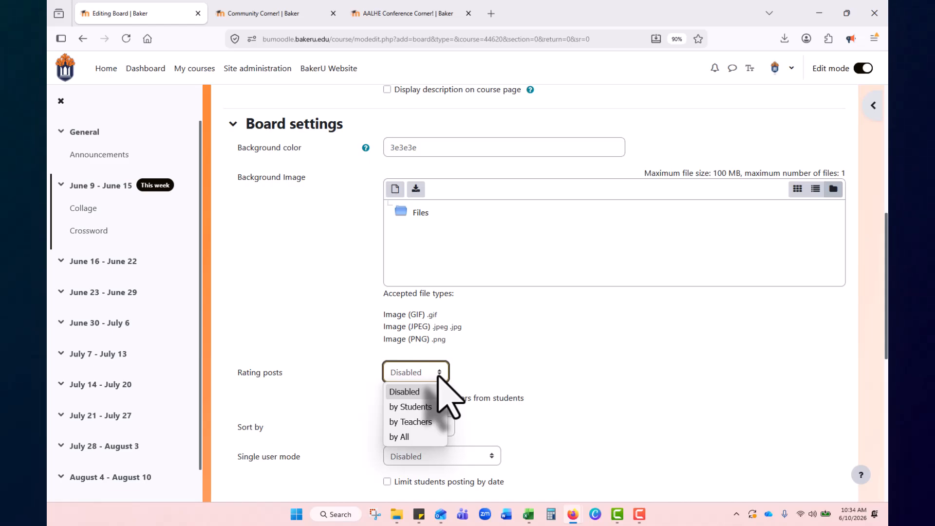
{"action": "left_click", "coordinate": [432, 437]}
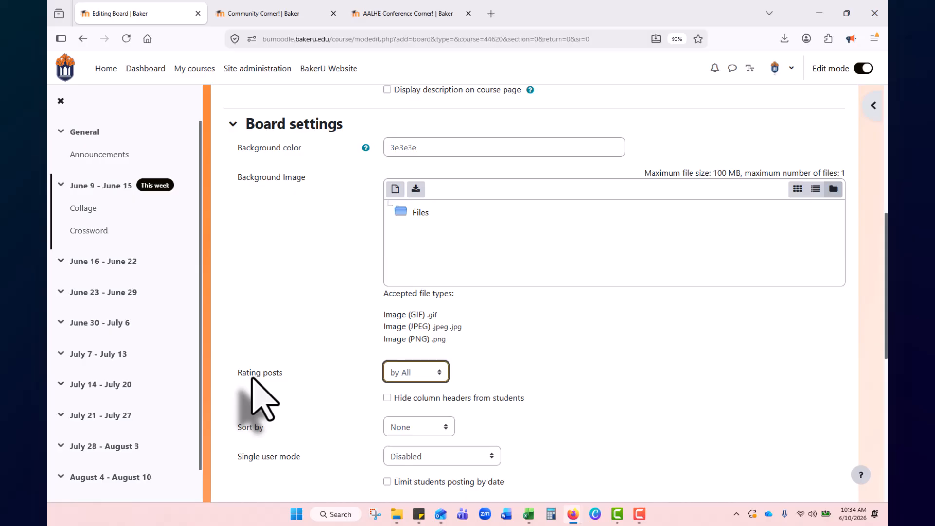
{"action": "scroll", "coordinate": [263, 399], "scroll_direction": "down", "scroll_amount": 1}
{"action": "left_click", "coordinate": [436, 363]}
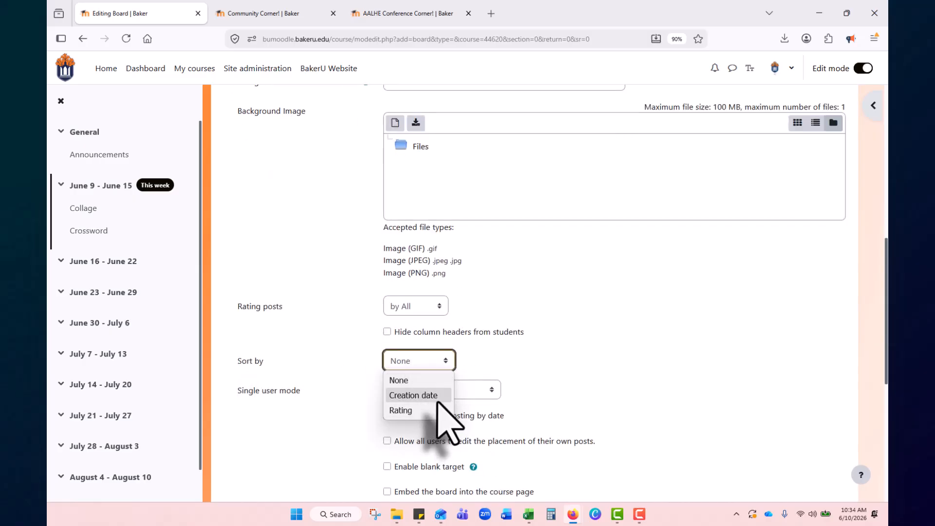
{"action": "left_click", "coordinate": [417, 380]}
Check the Single user mode choices and try the option that limits student posting by date.
{"action": "scroll", "coordinate": [509, 341], "scroll_direction": "down", "scroll_amount": 2}
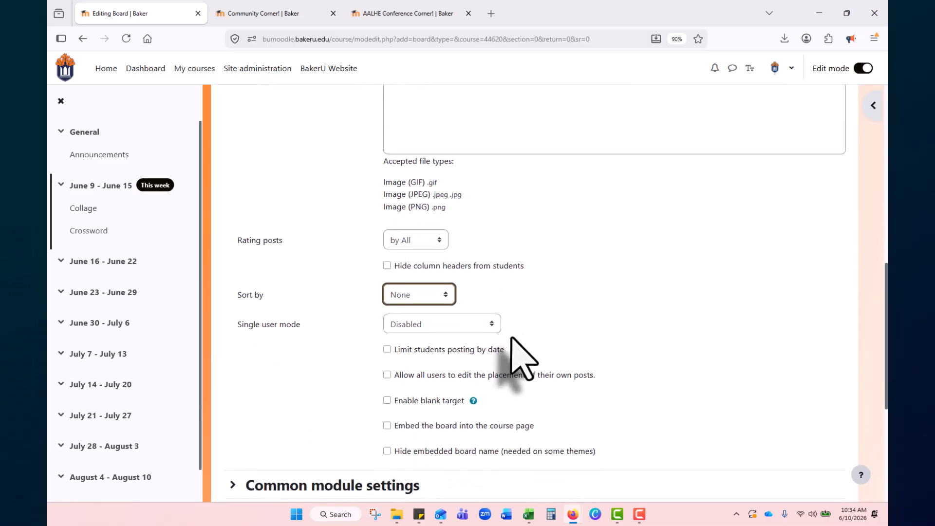
{"action": "left_click", "coordinate": [460, 330]}
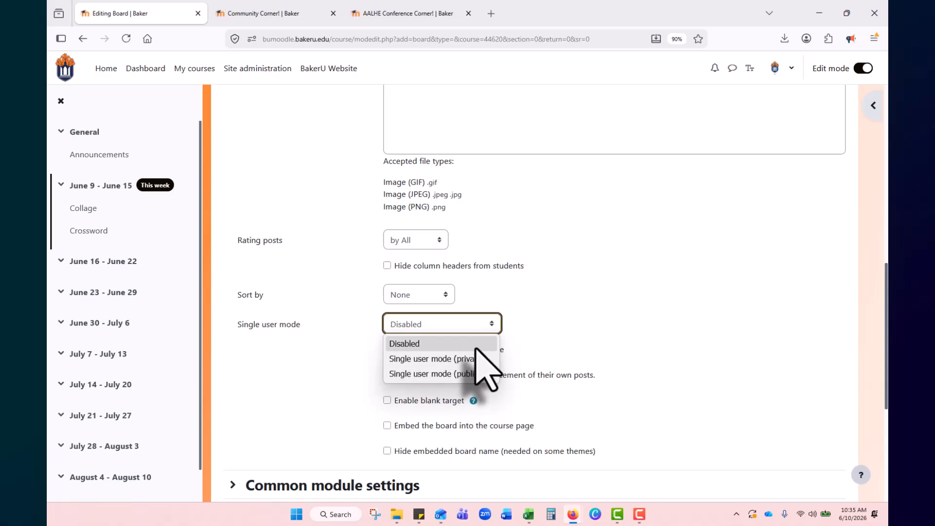
{"action": "key", "text": "Escape"}
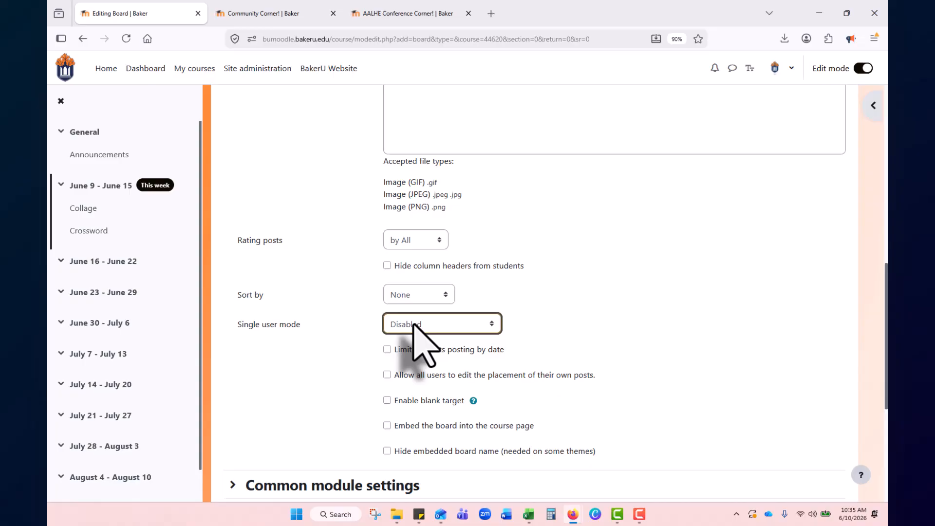
{"action": "left_click", "coordinate": [492, 349]}
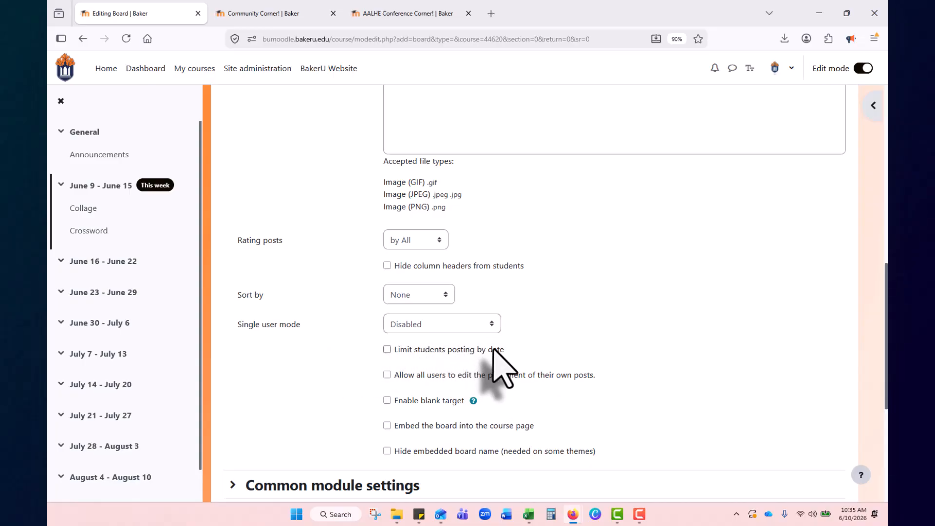
{"action": "left_click", "coordinate": [461, 349]}
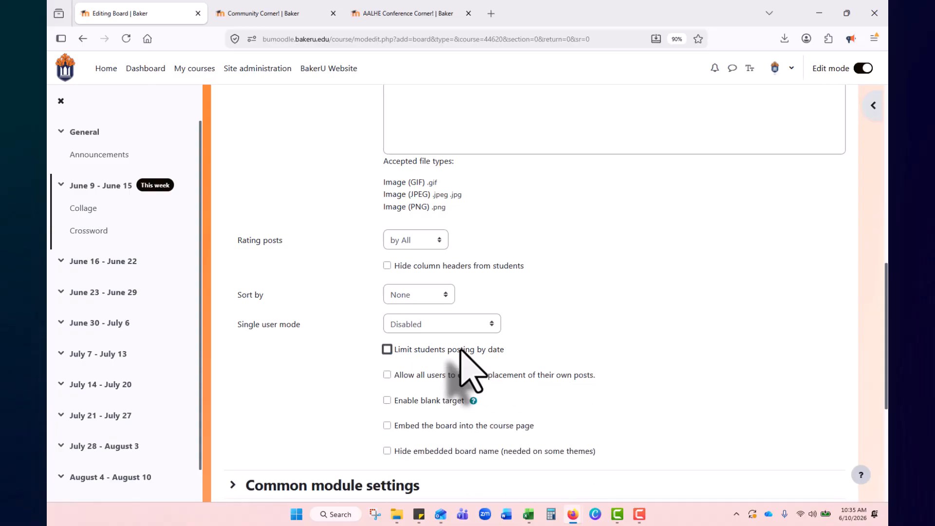
Allow all users to edit the placement of their own posts and try embedding the board into the course page.
{"action": "left_click", "coordinate": [560, 376]}
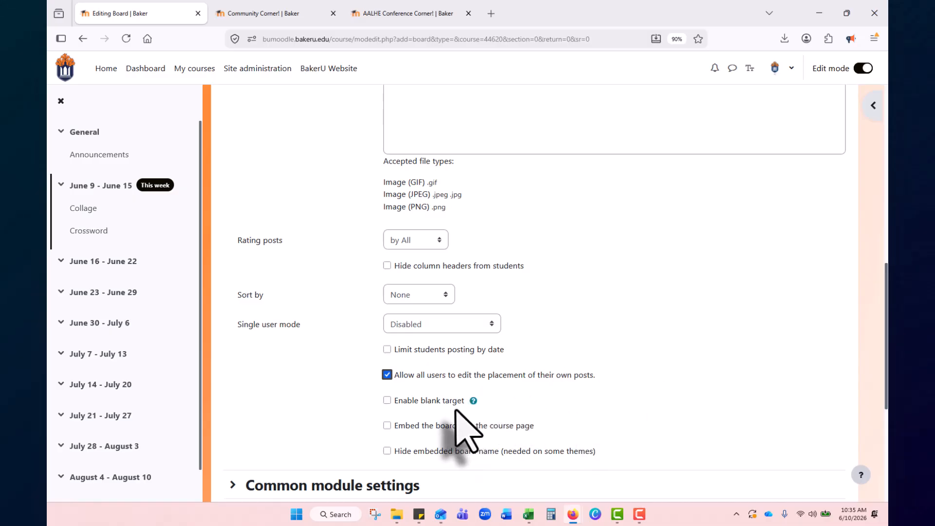
{"action": "left_click", "coordinate": [450, 425]}
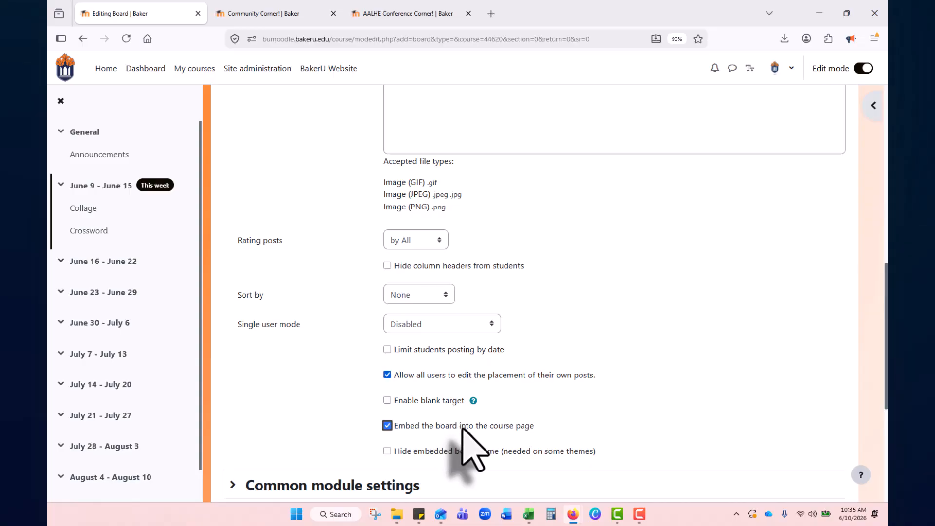
{"action": "left_click", "coordinate": [463, 428]}
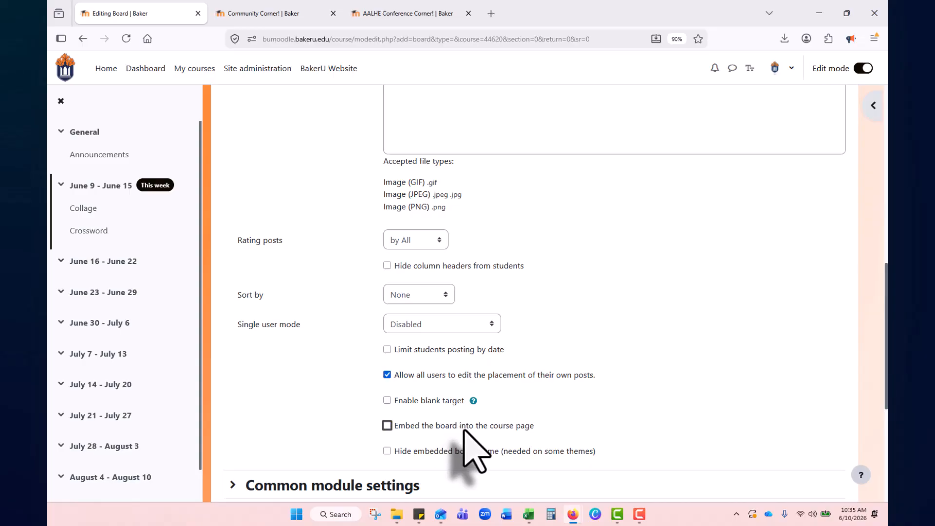
Save the new board and display it.
{"action": "scroll", "coordinate": [380, 429], "scroll_direction": "down", "scroll_amount": 3}
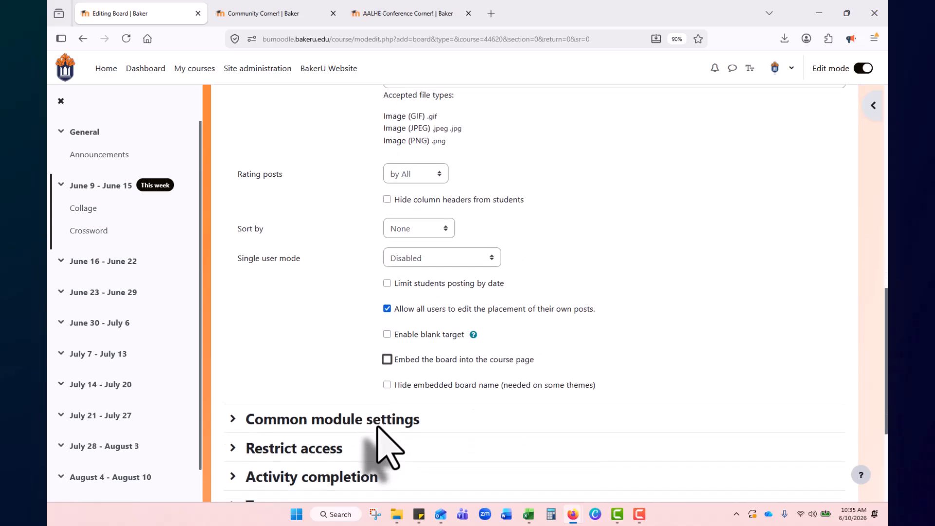
{"action": "scroll", "coordinate": [335, 352], "scroll_direction": "down", "scroll_amount": 1}
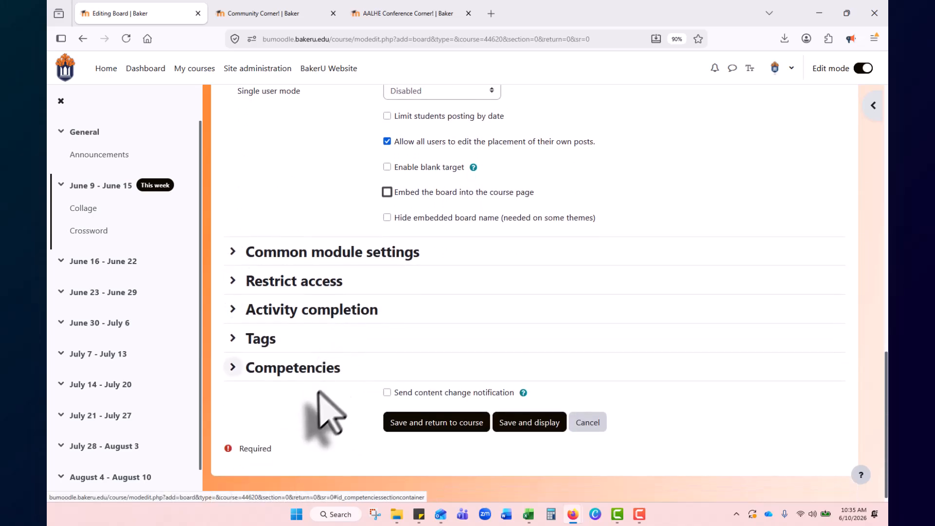
{"action": "left_click", "coordinate": [541, 424]}
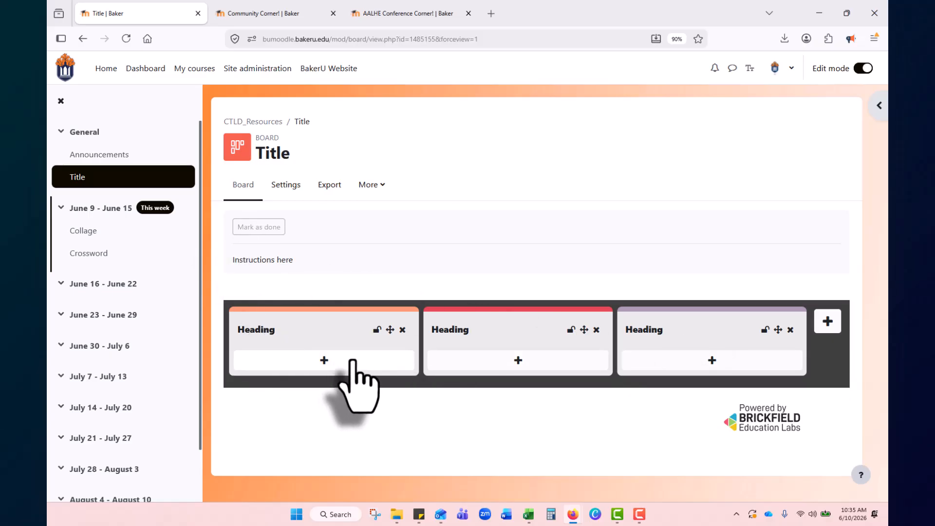
{"action": "left_click", "coordinate": [351, 362]}
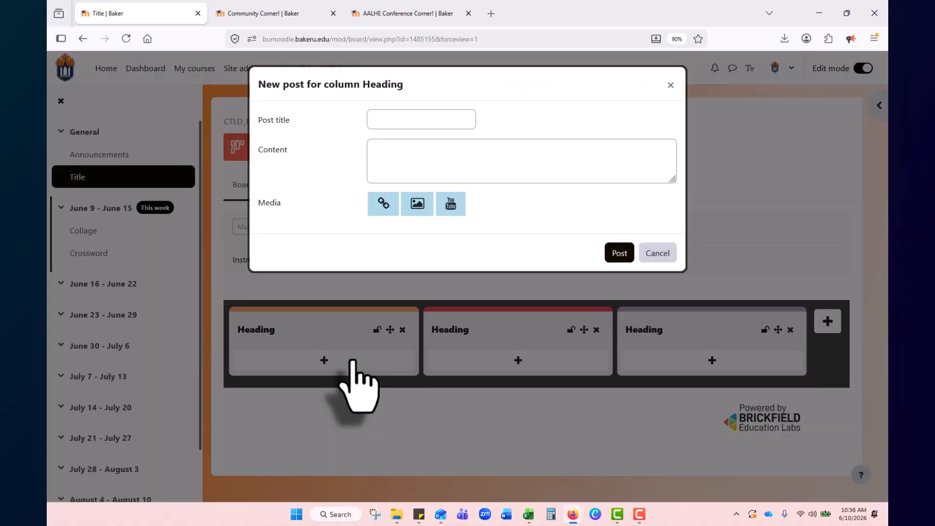
{"action": "left_click", "coordinate": [440, 117]}
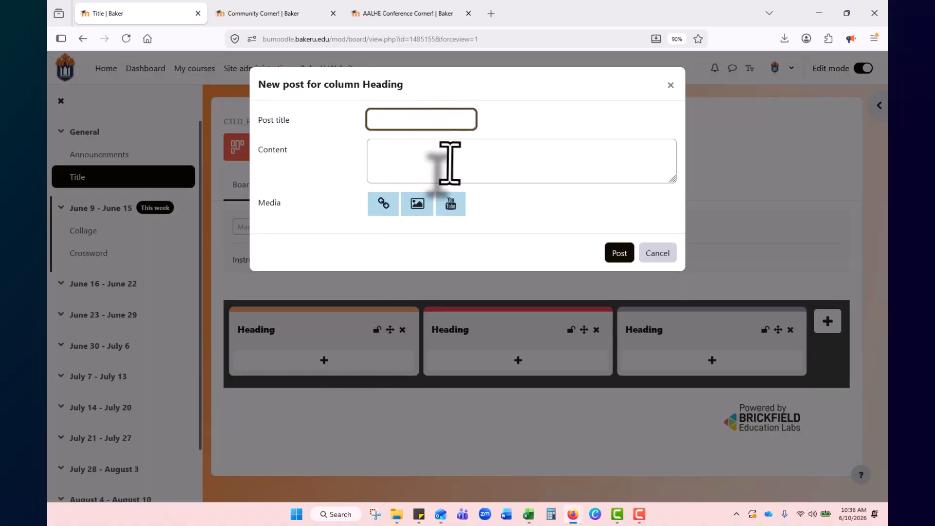
{"action": "left_click", "coordinate": [447, 162]}
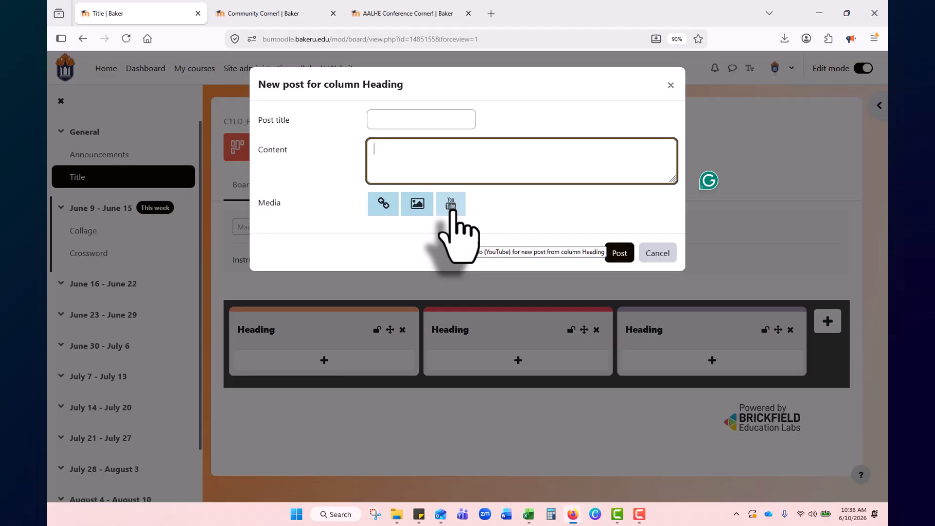
{"action": "left_click", "coordinate": [658, 253]}
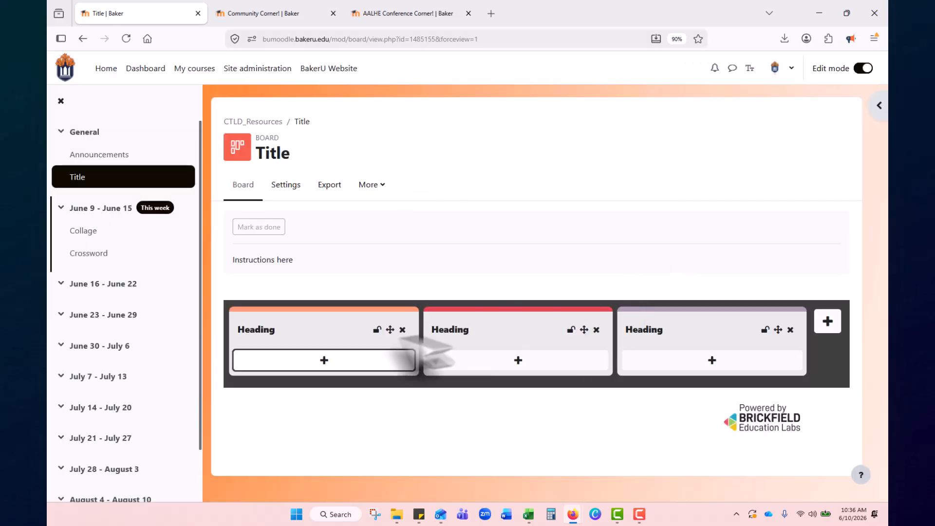
Rename the board's first column to "Section".
{"action": "left_click", "coordinate": [281, 332]}
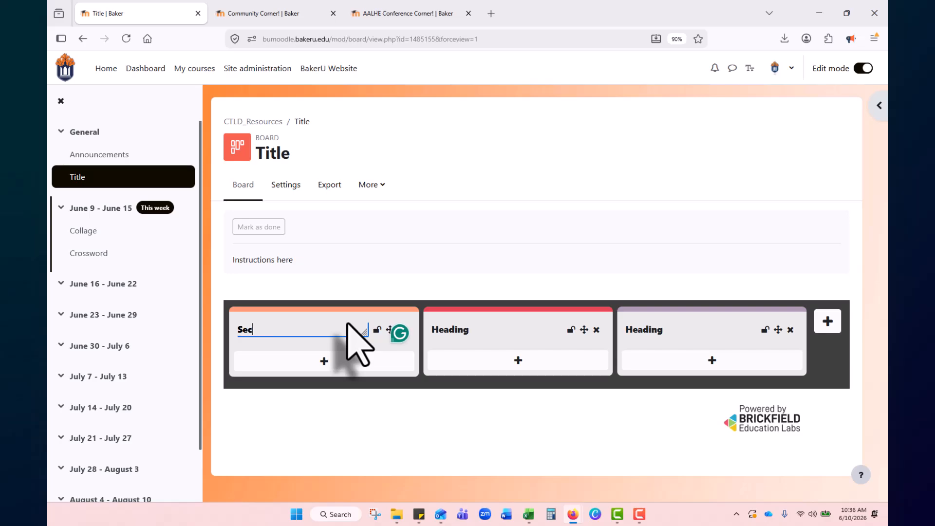
{"action": "key", "text": "Return"}
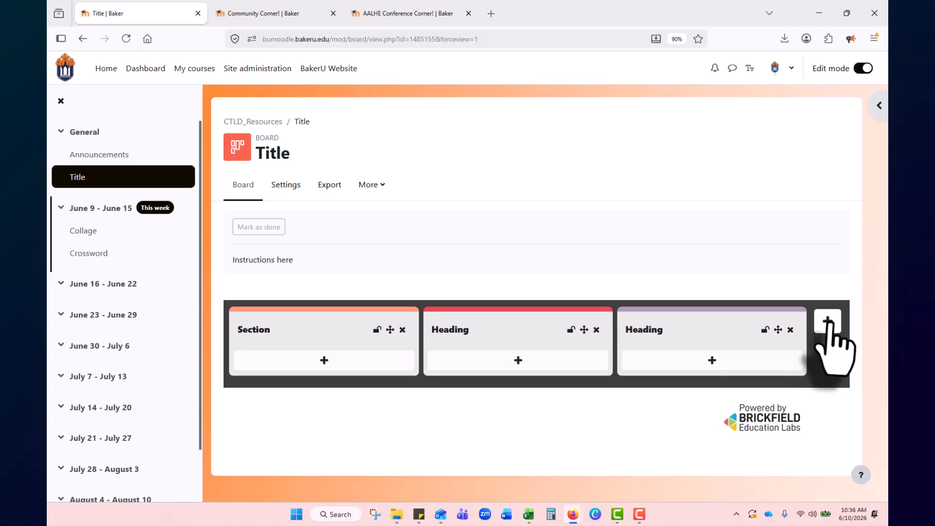
Add a fourth column to the board and delete the purple third column.
{"action": "left_click", "coordinate": [828, 321]}
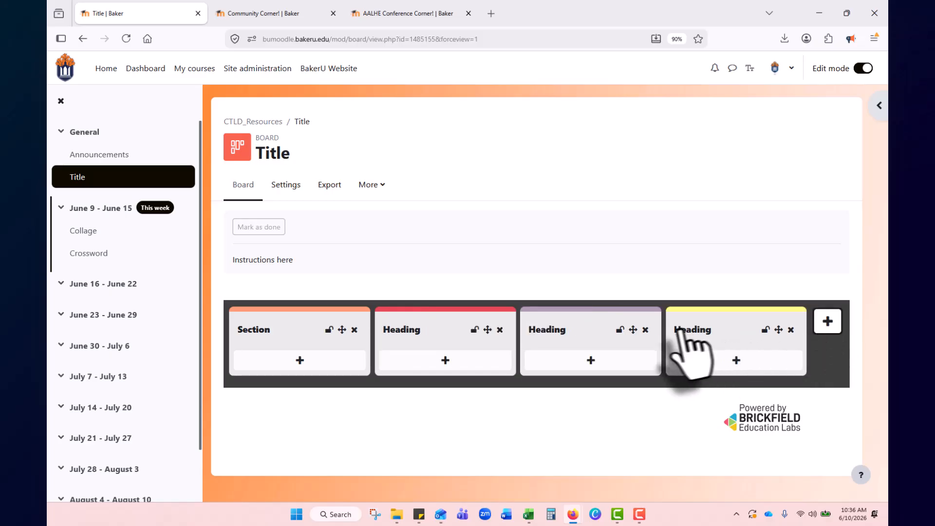
{"action": "left_click", "coordinate": [645, 330]}
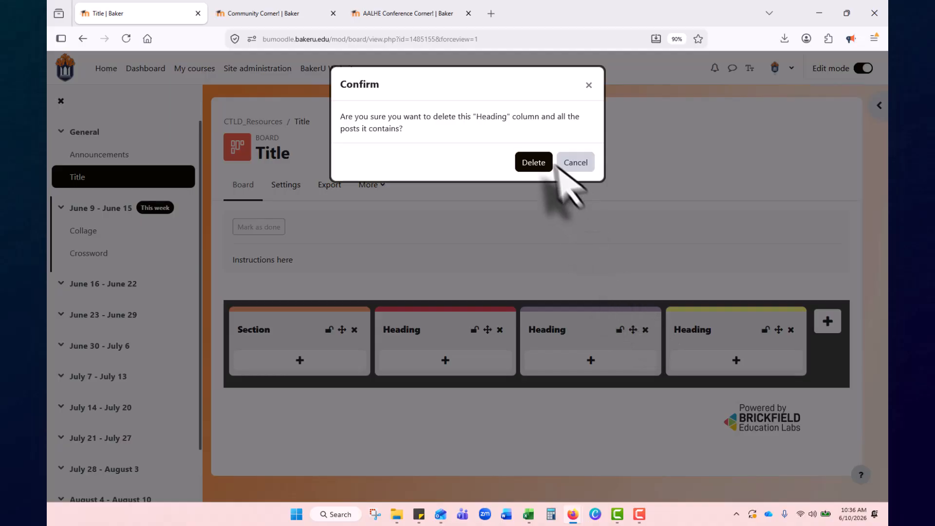
{"action": "left_click", "coordinate": [534, 163]}
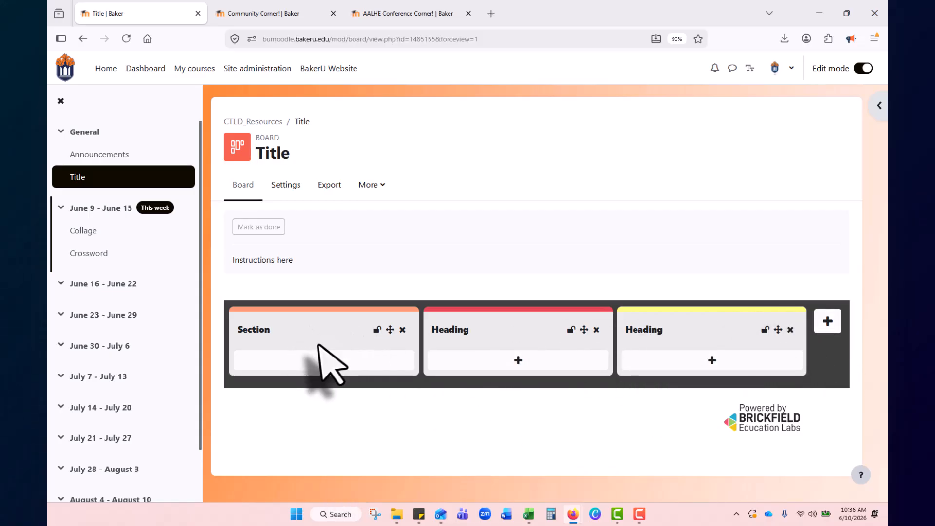
Try locking the Section column against new posts and unlock it again.
{"action": "left_click", "coordinate": [377, 330]}
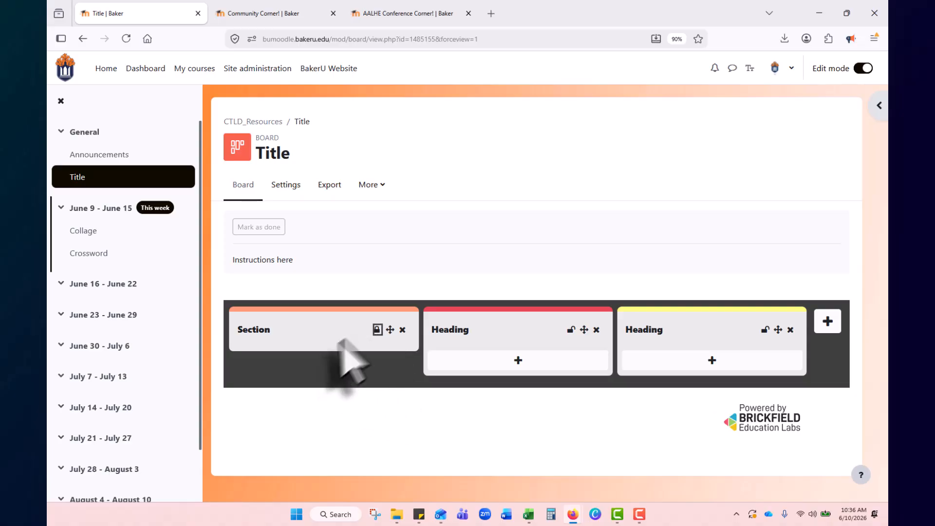
{"action": "left_click", "coordinate": [378, 330]}
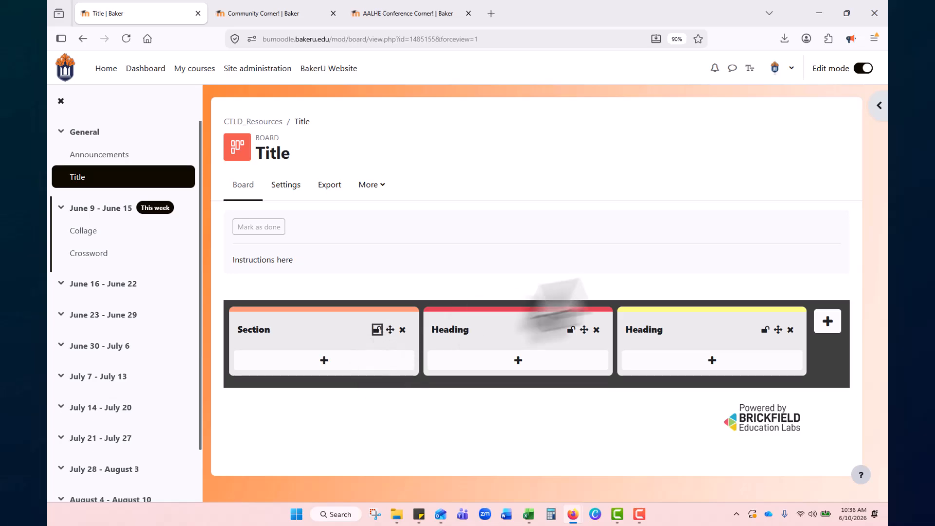